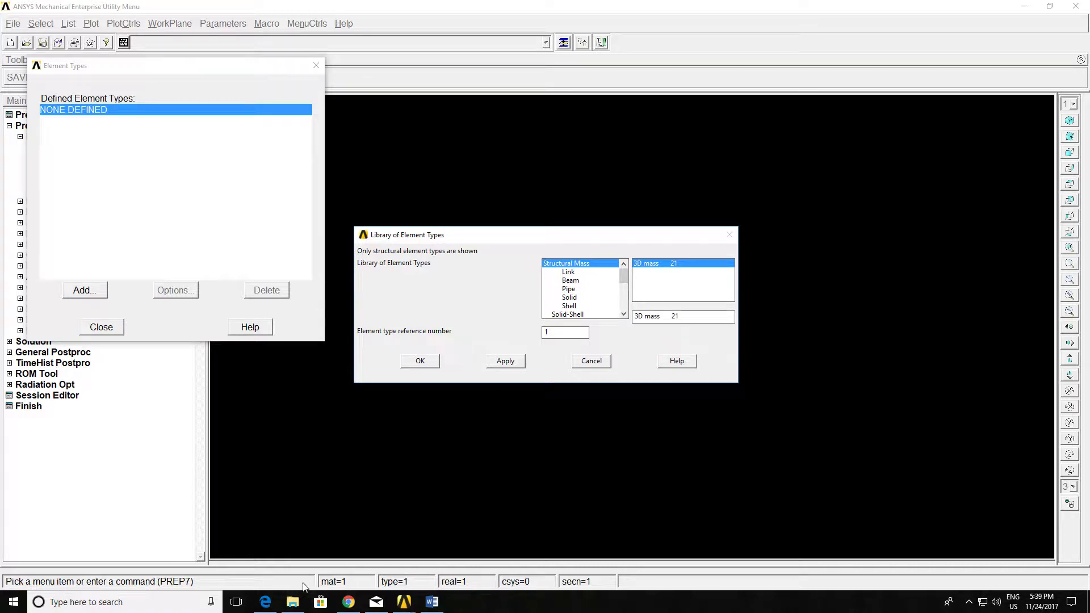
# Add the Solid Quad 4 node 182 element type and set its element behavior to Plane strs w/thk.
pyautogui.click(568, 298)
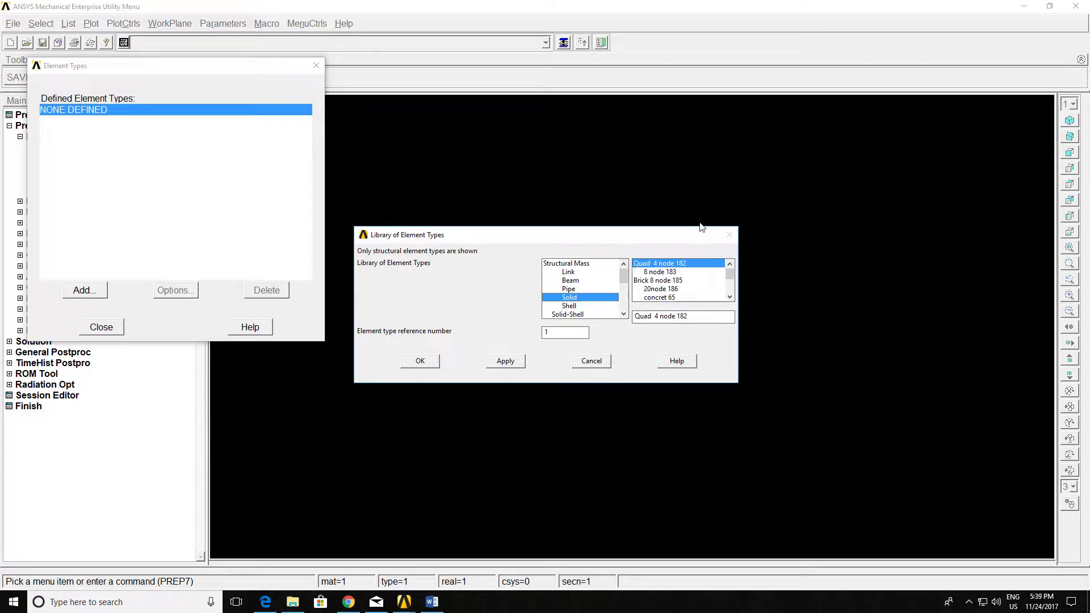
pyautogui.click(434, 367)
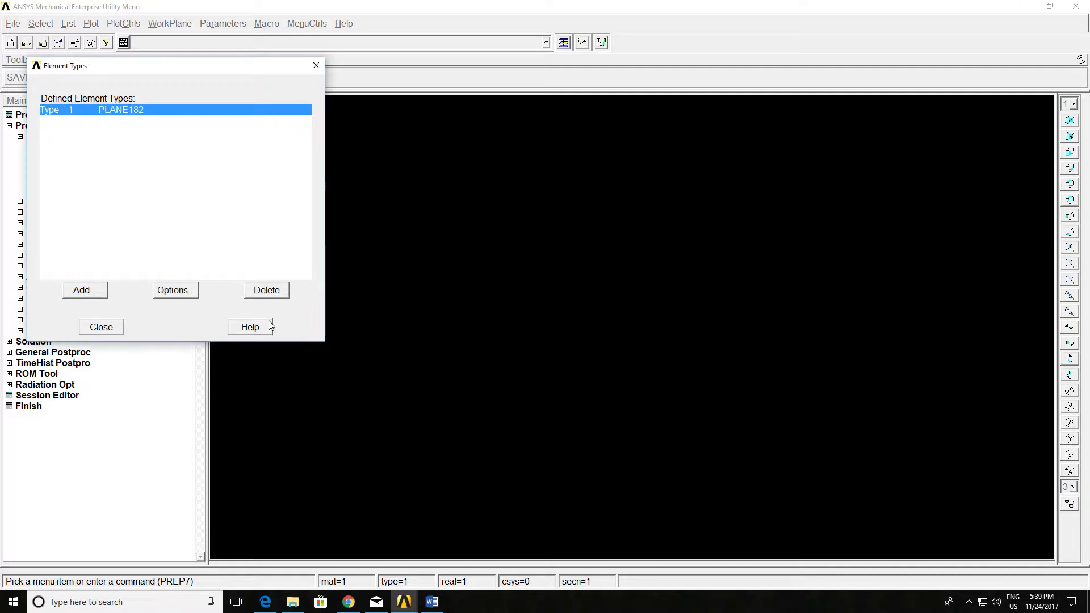
pyautogui.click(175, 290)
pyautogui.click(628, 297)
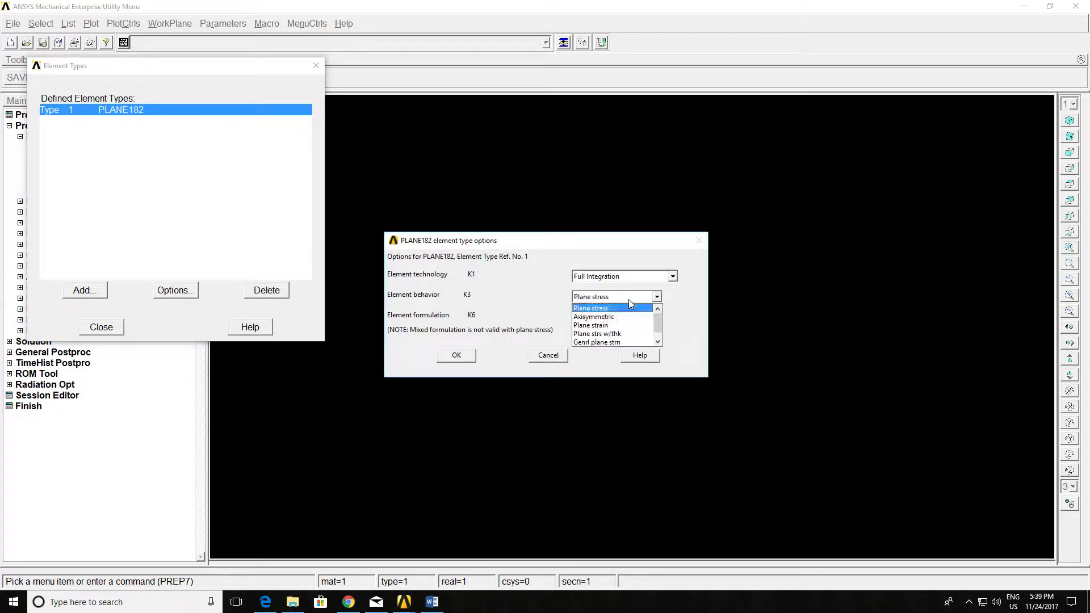
pyautogui.click(619, 336)
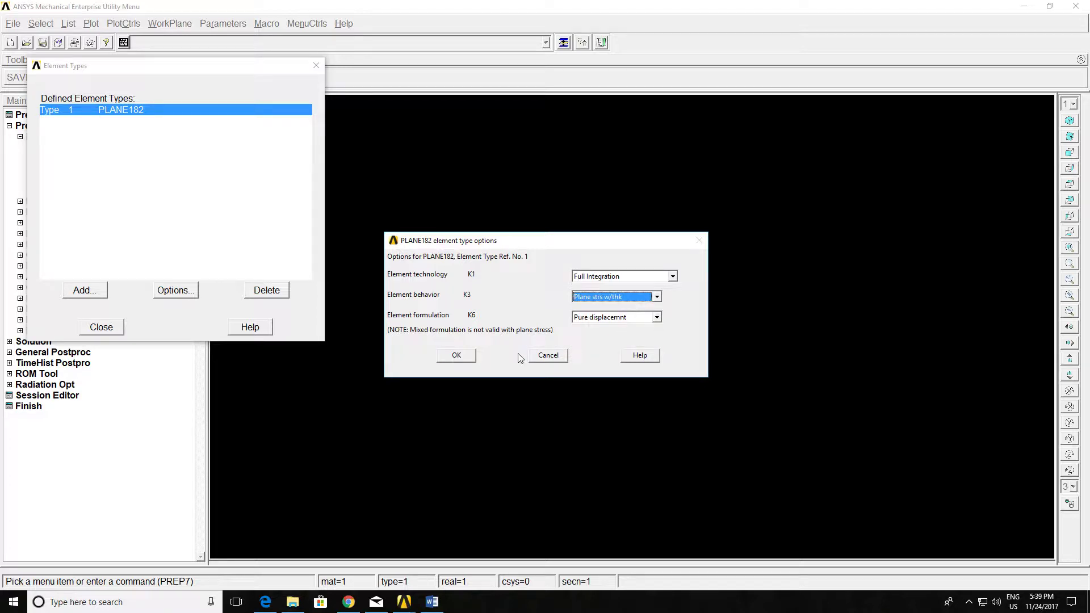
pyautogui.click(456, 356)
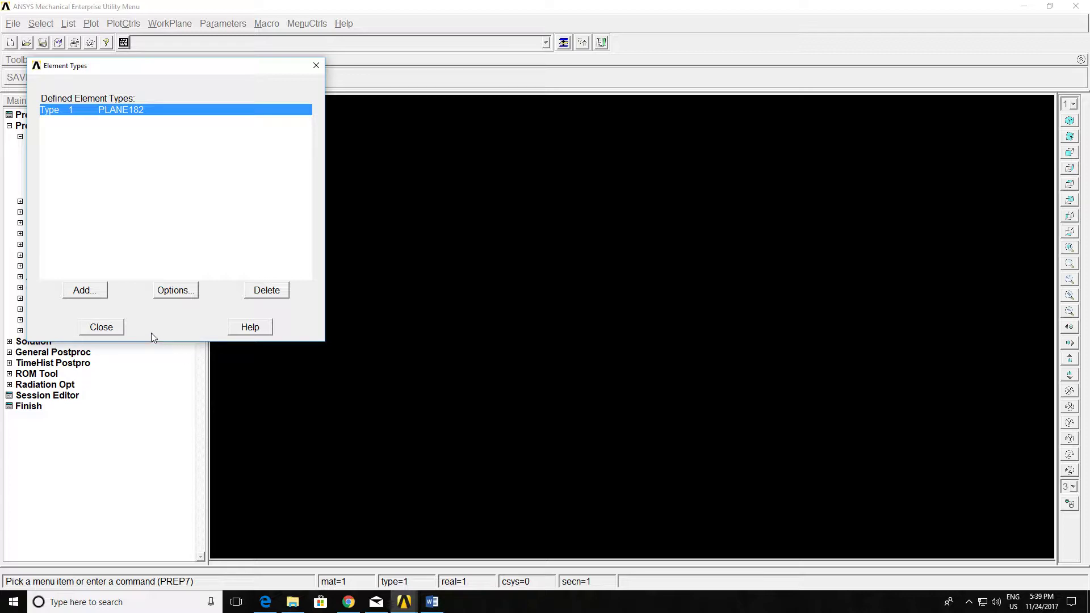
pyautogui.click(121, 329)
# Add real constant set 1 for the PLANE182 element with a thickness of 5.
pyautogui.click(65, 203)
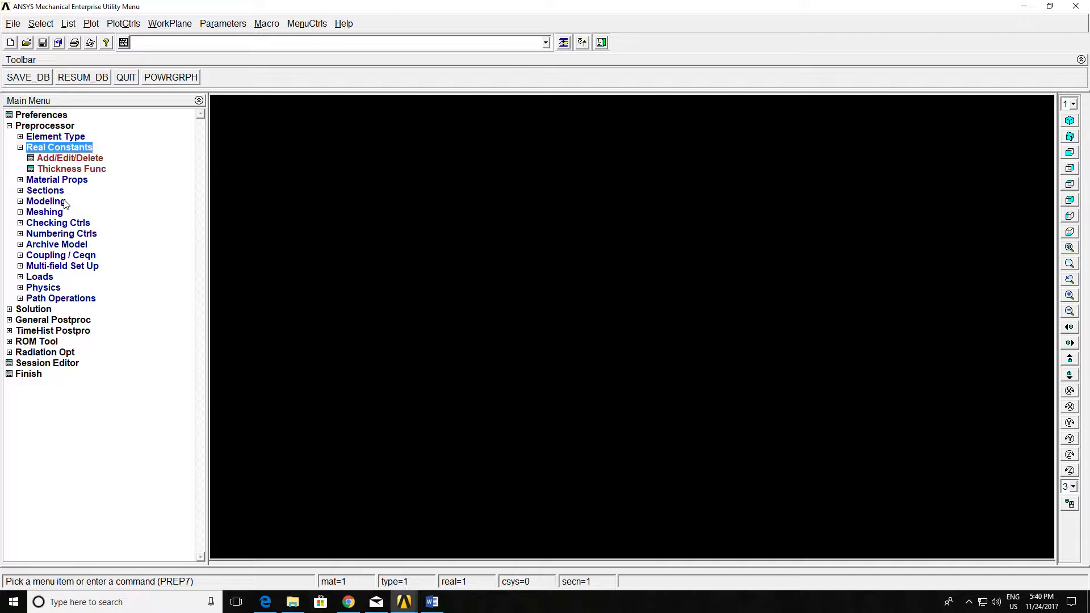
pyautogui.click(67, 159)
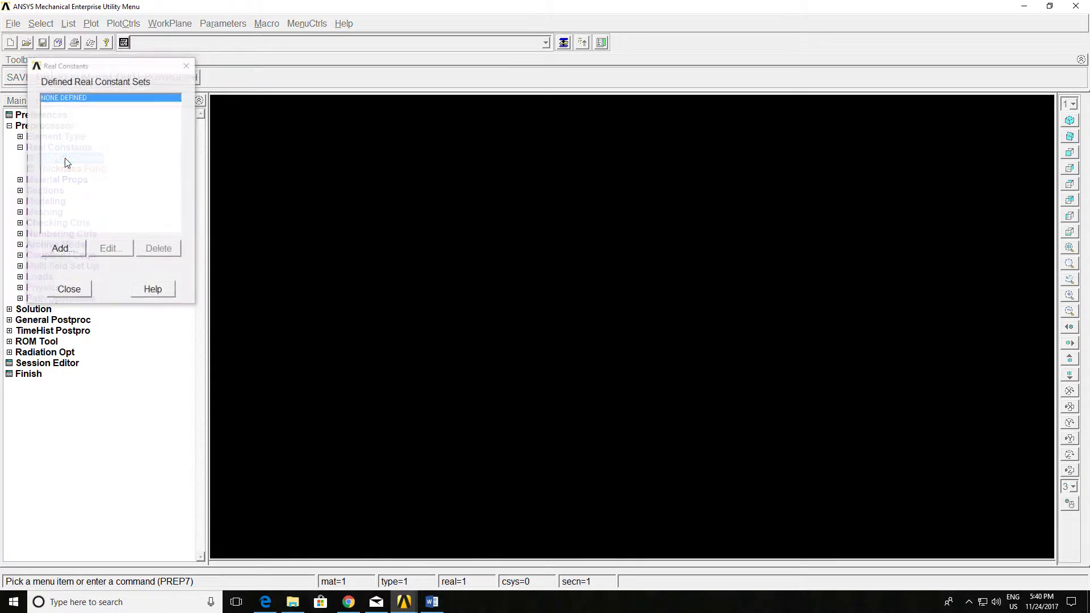
pyautogui.click(63, 248)
pyautogui.click(70, 289)
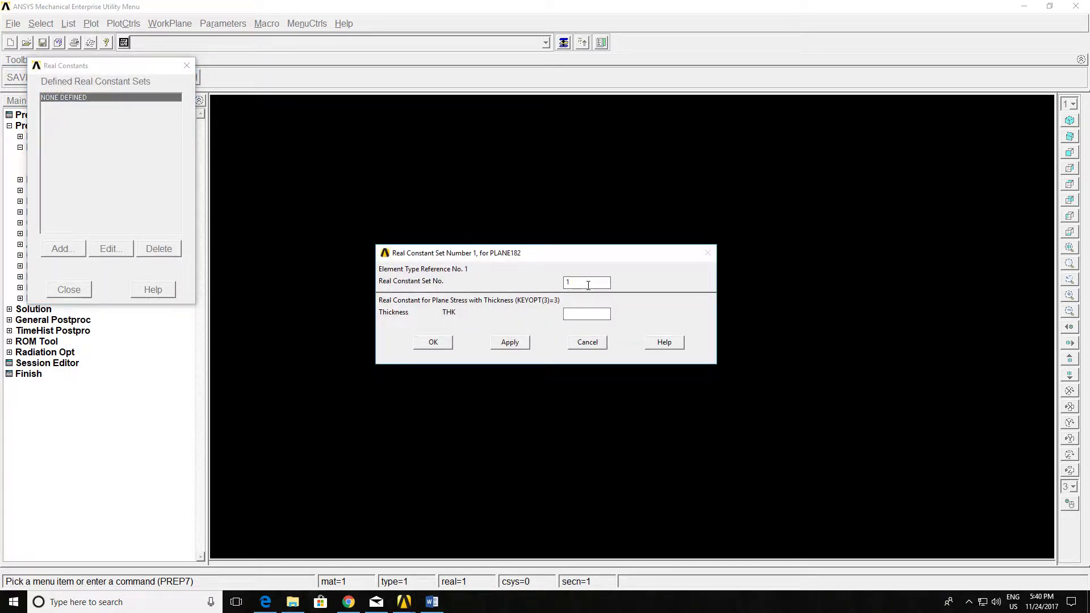
pyautogui.write('5')
pyautogui.click(433, 343)
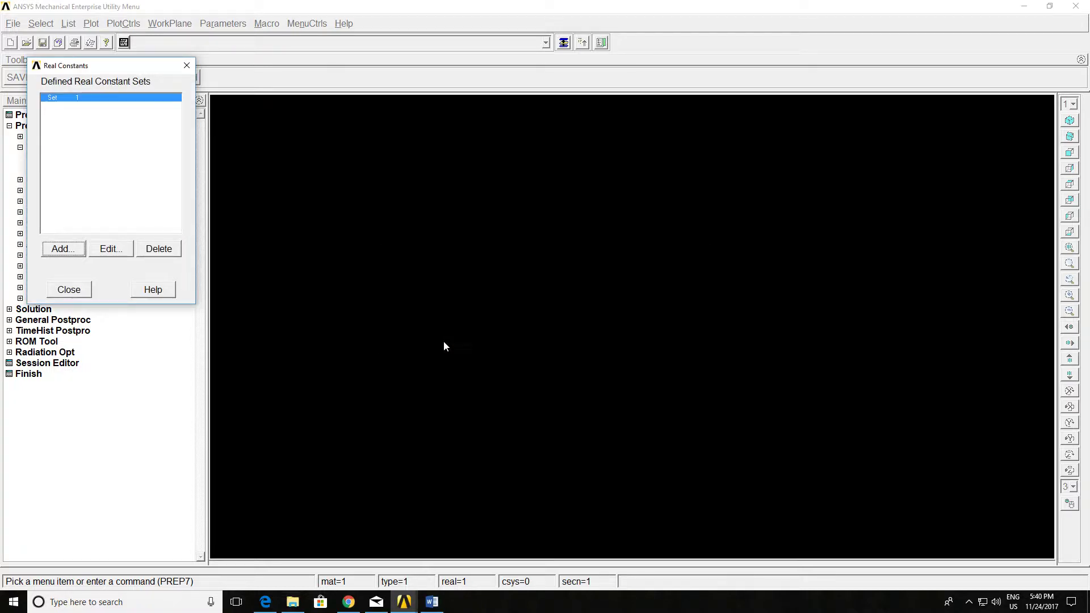
pyautogui.click(86, 296)
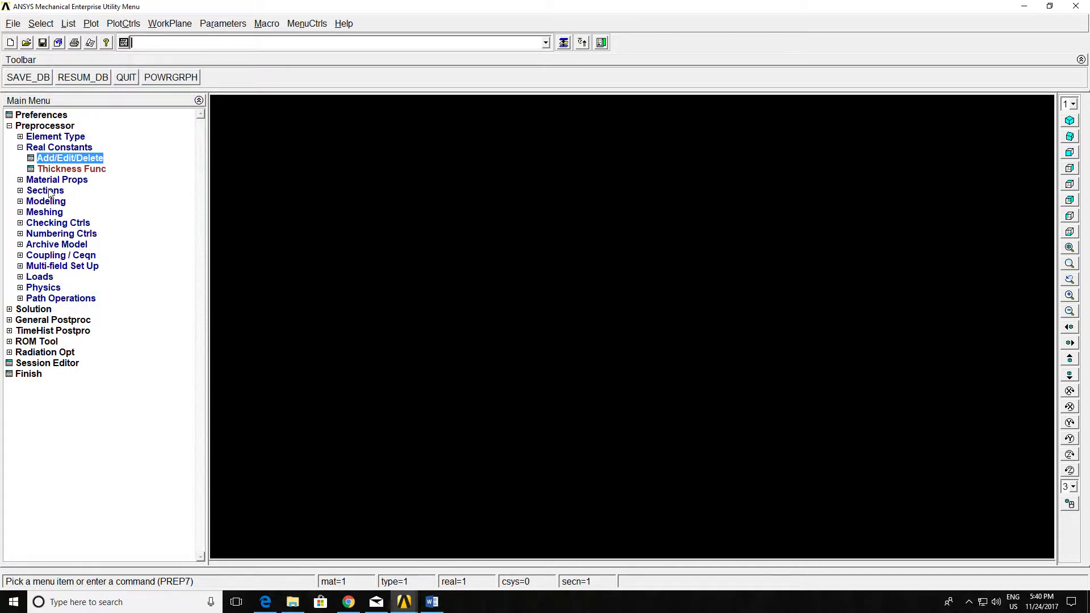
# Define a structural linear elastic isotropic material for model number 1 with EX 2.1e5 and PRXY 0.3.
pyautogui.click(54, 180)
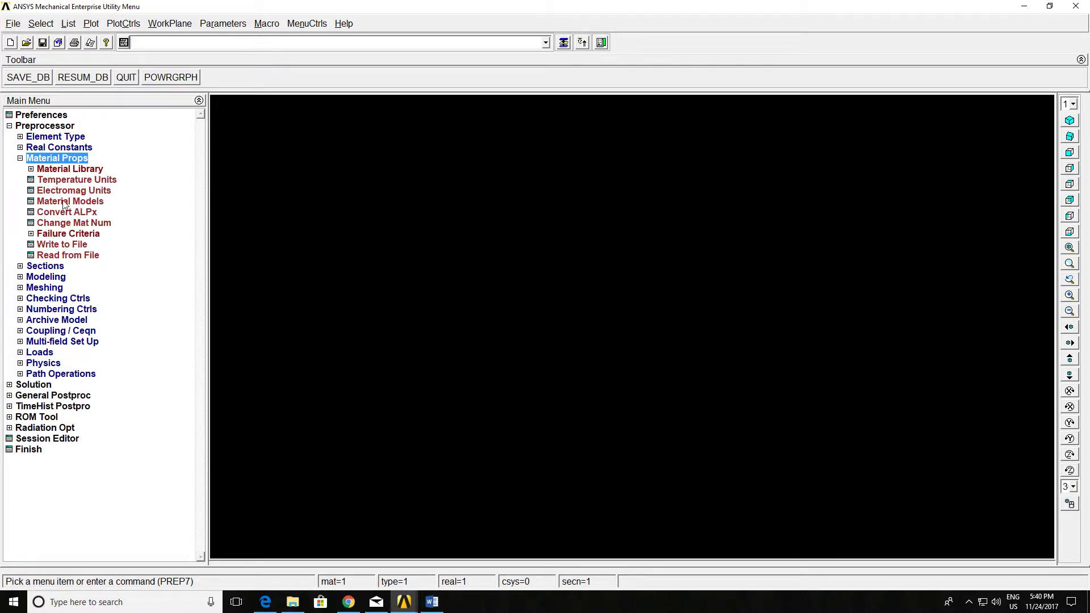
pyautogui.doubleClick(64, 202)
pyautogui.doubleClick(539, 282)
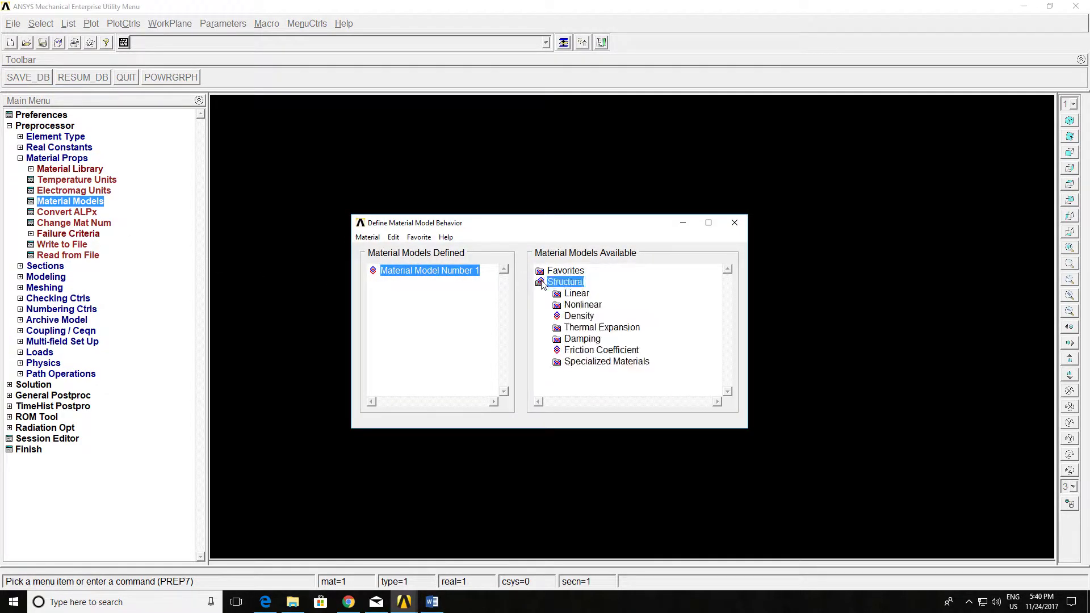
pyautogui.doubleClick(576, 294)
pyautogui.doubleClick(590, 305)
pyautogui.doubleClick(611, 317)
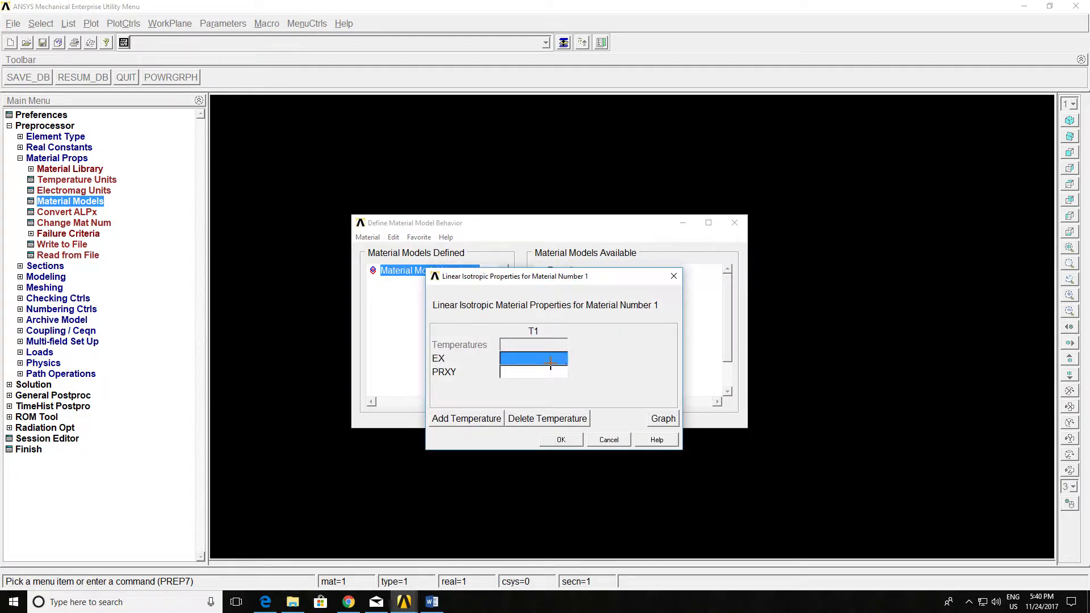
pyautogui.write('2.1e5')
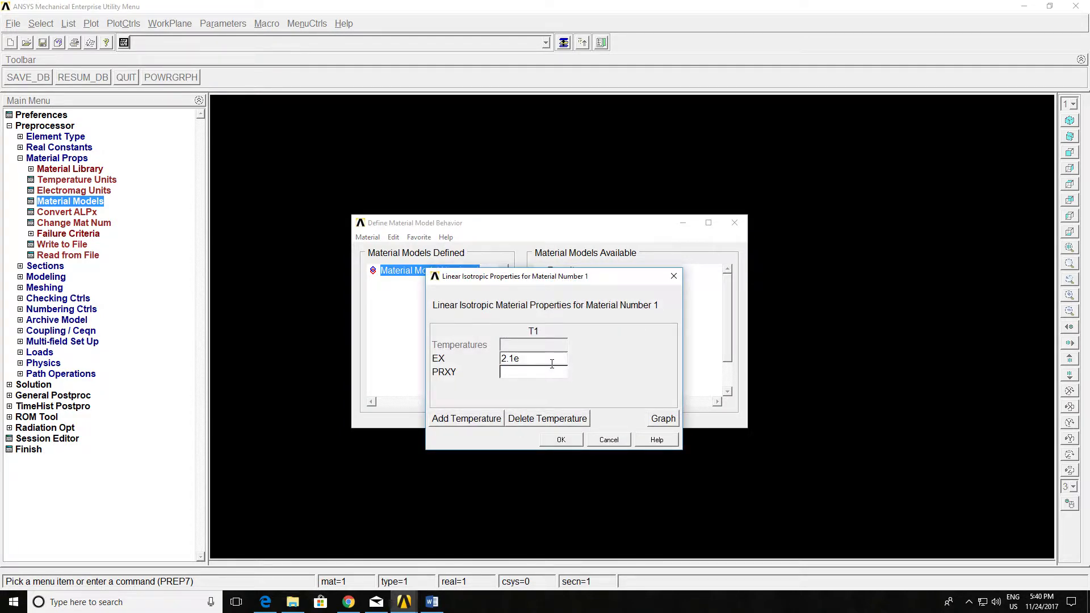
pyautogui.click(555, 373)
pyautogui.write('0.3')
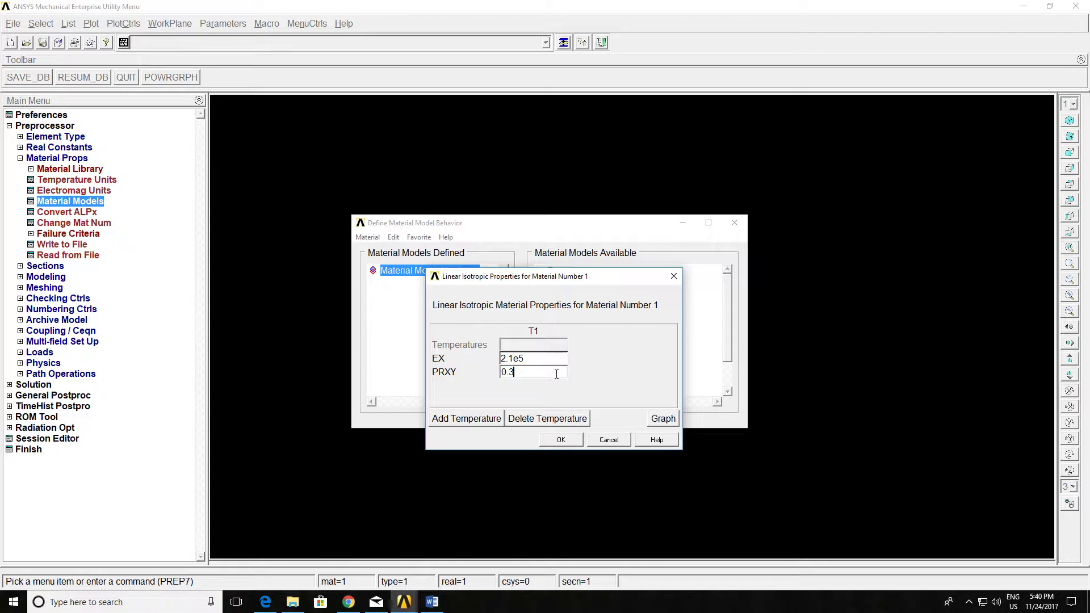
pyautogui.click(574, 438)
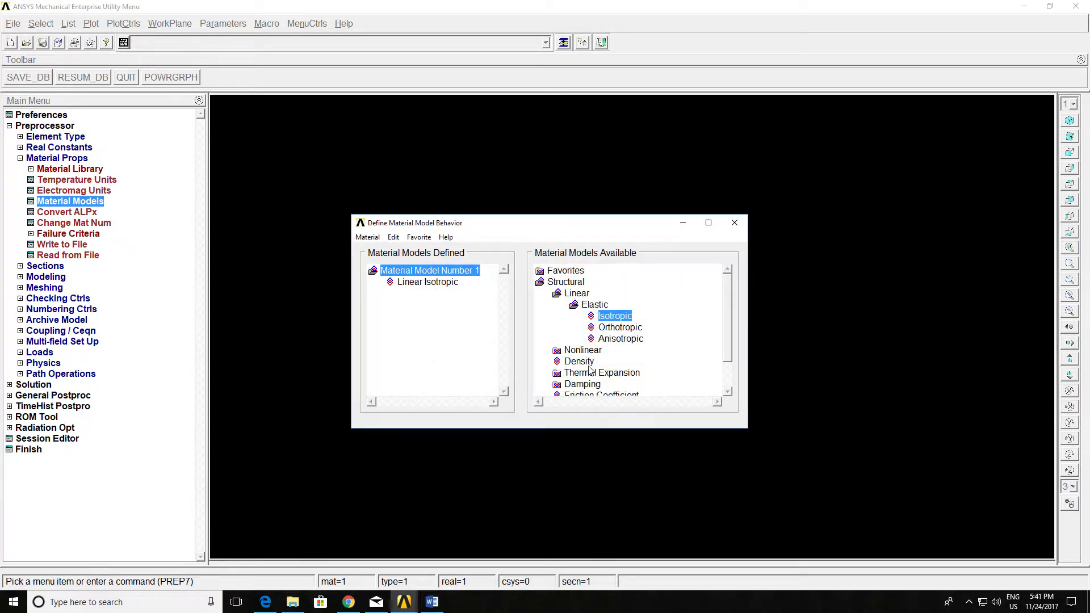
pyautogui.click(733, 223)
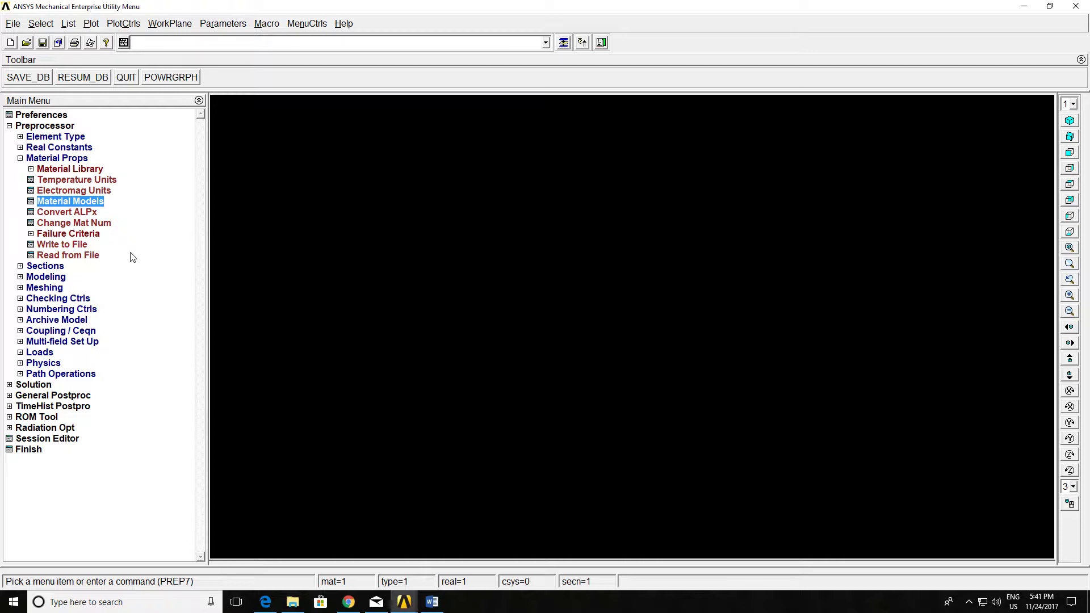
# Start creating a rectangular area by dimensions and set its X2 coordinate to 60.
pyautogui.click(60, 266)
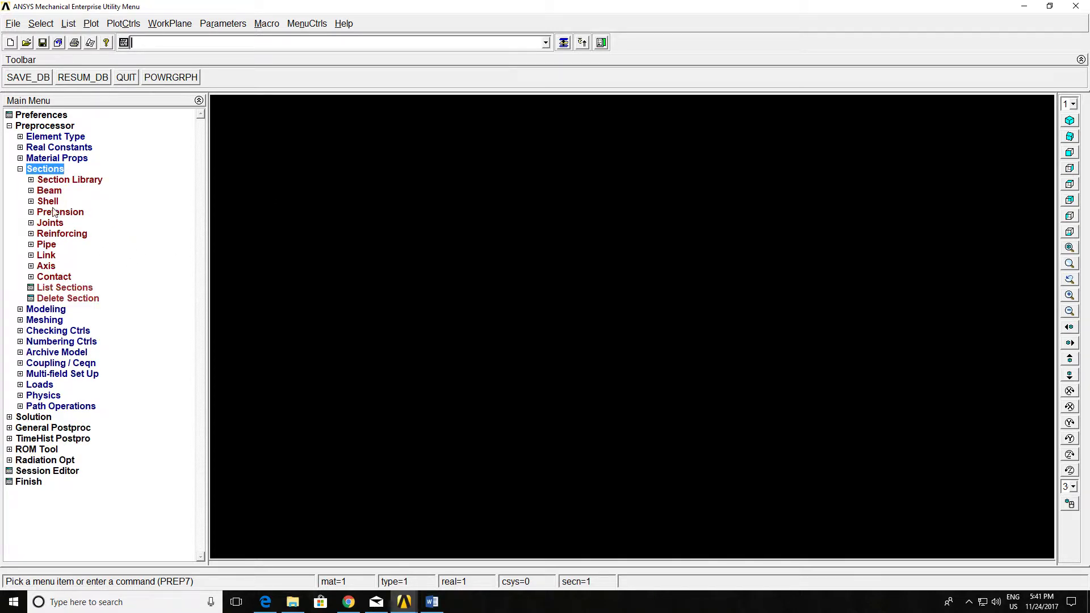
pyautogui.click(44, 312)
pyautogui.click(43, 191)
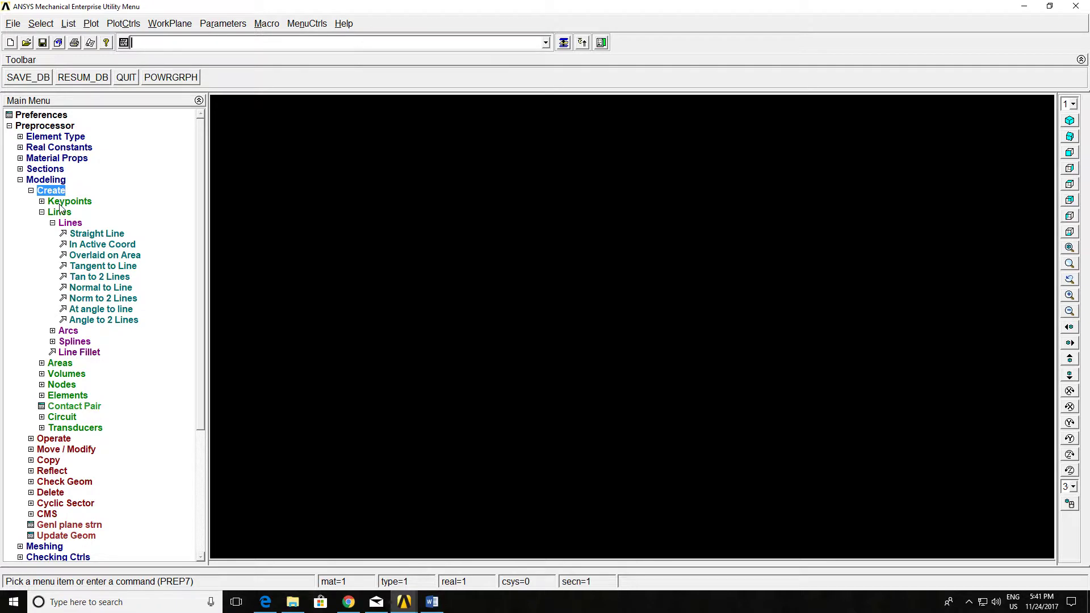
pyautogui.click(60, 365)
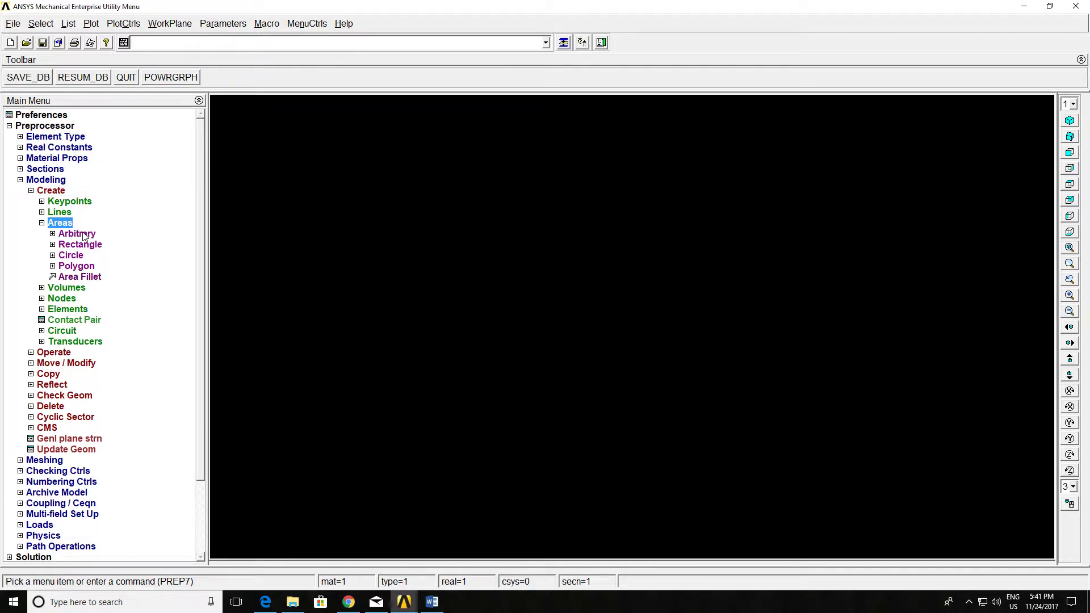
pyautogui.click(80, 245)
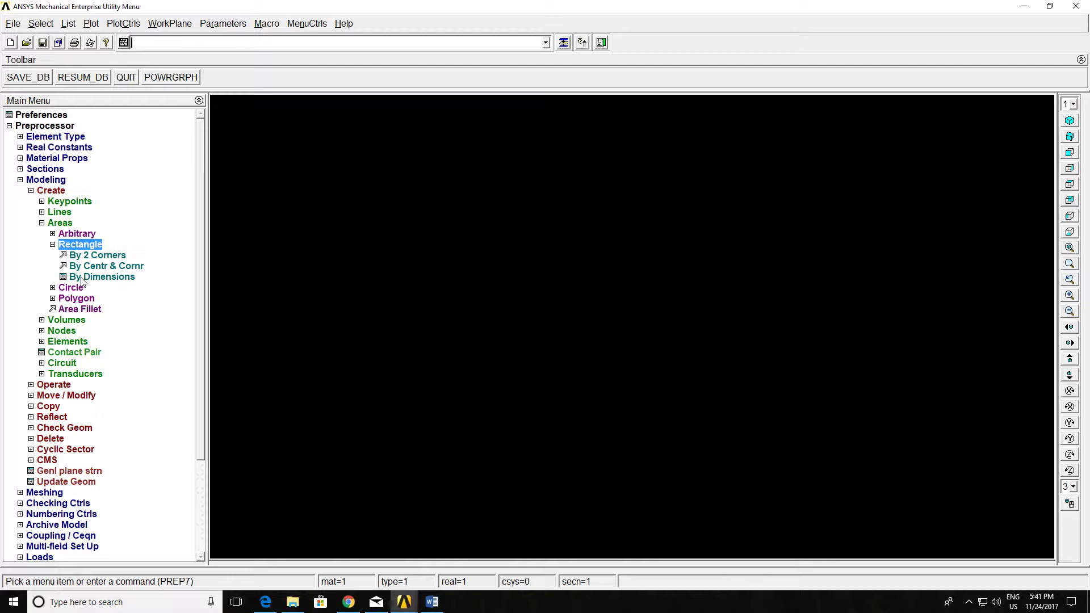
pyautogui.click(91, 277)
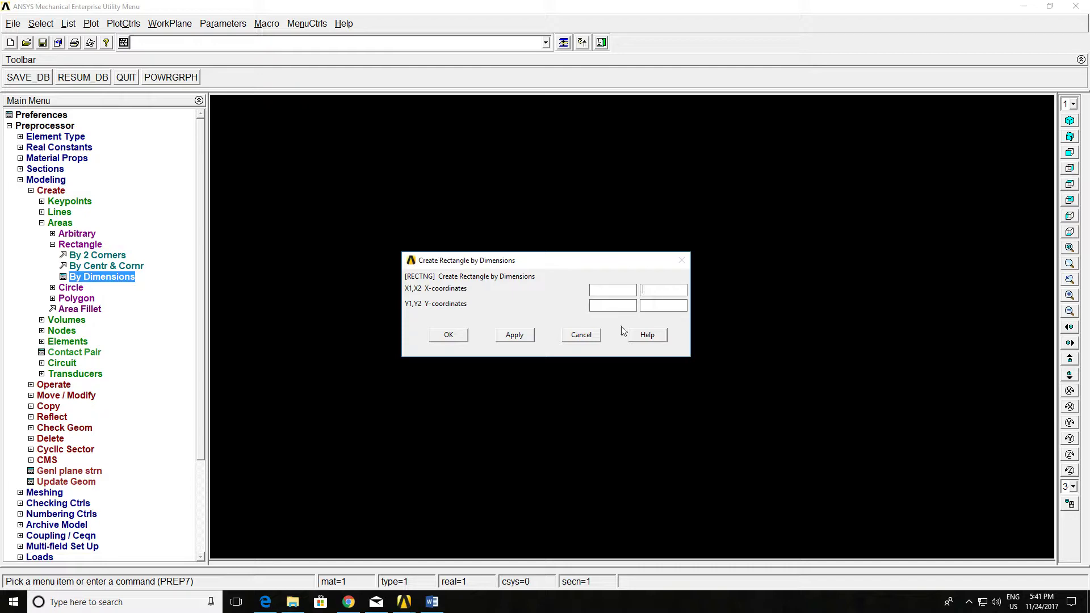
pyautogui.click(661, 290)
pyautogui.write('60')
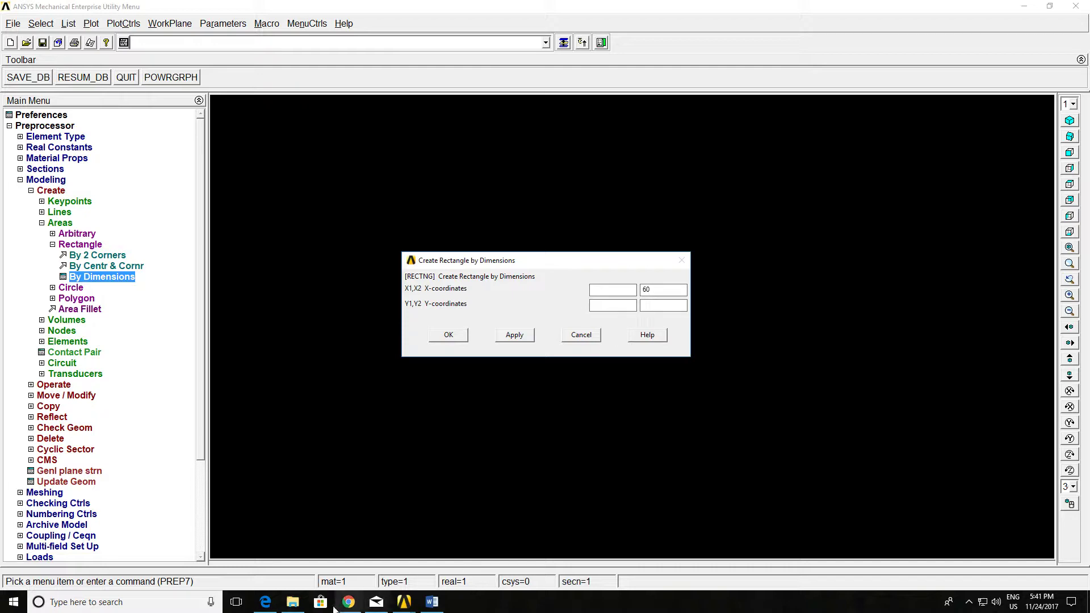
# Check the plate height in week-3_lab_manual.pdf in Edge, and create the rectangle in ANSYS with Y2 40 and X1 and Y1 at 0.
pyautogui.moveTo(265, 601)
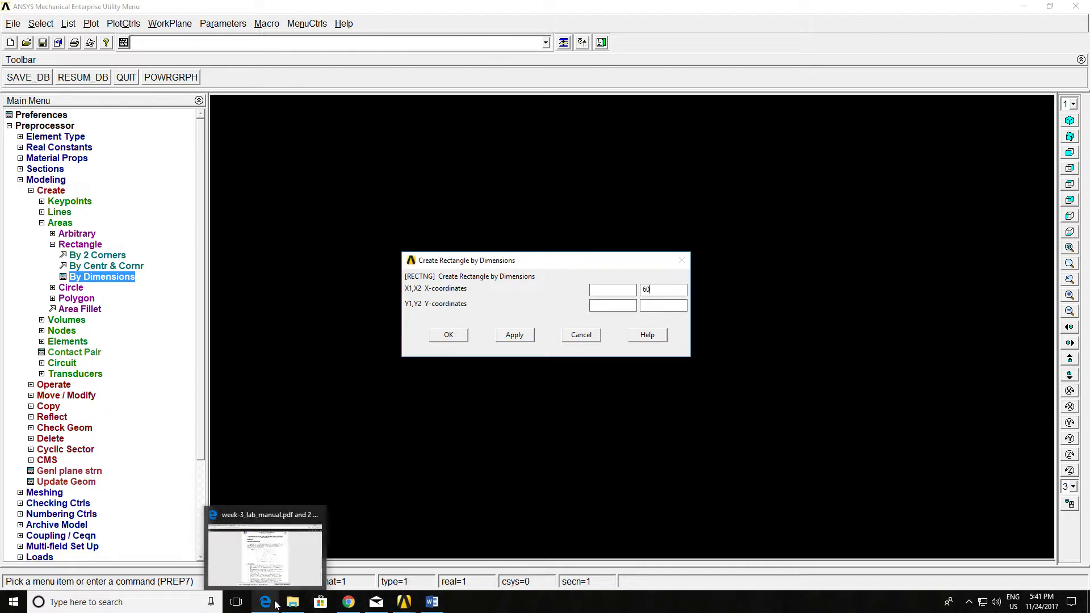
pyautogui.click(275, 562)
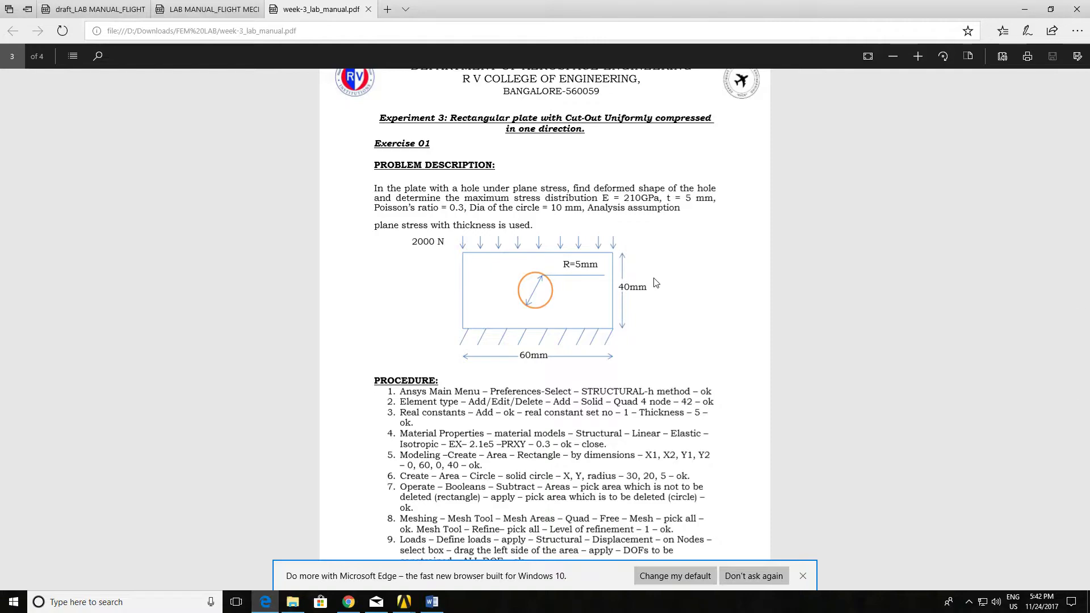
pyautogui.click(1025, 9)
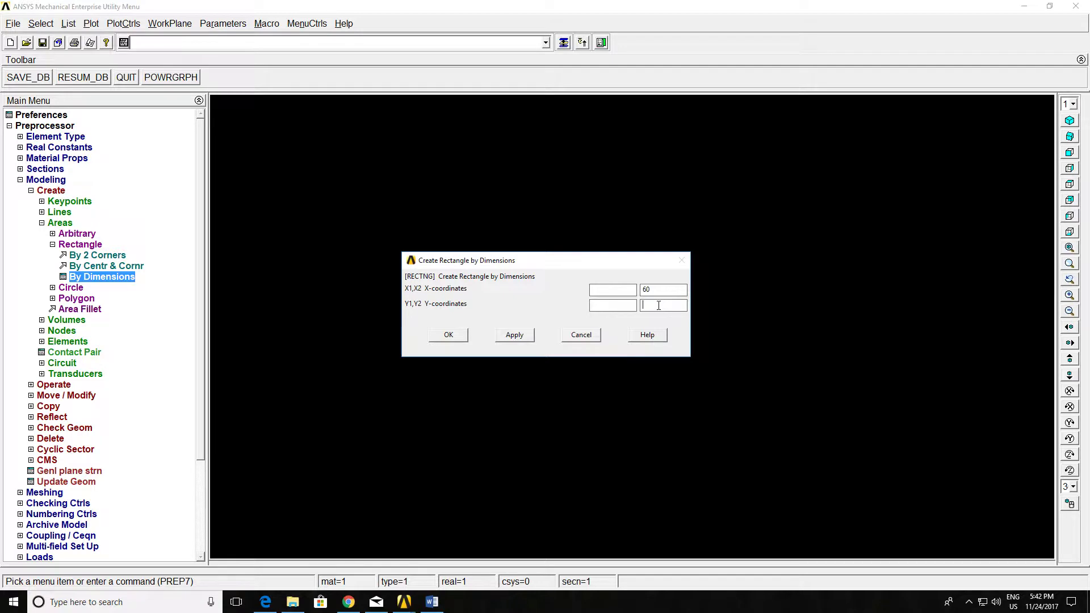
pyautogui.write('40')
pyautogui.click(613, 290)
pyautogui.write('00')
pyautogui.click(448, 335)
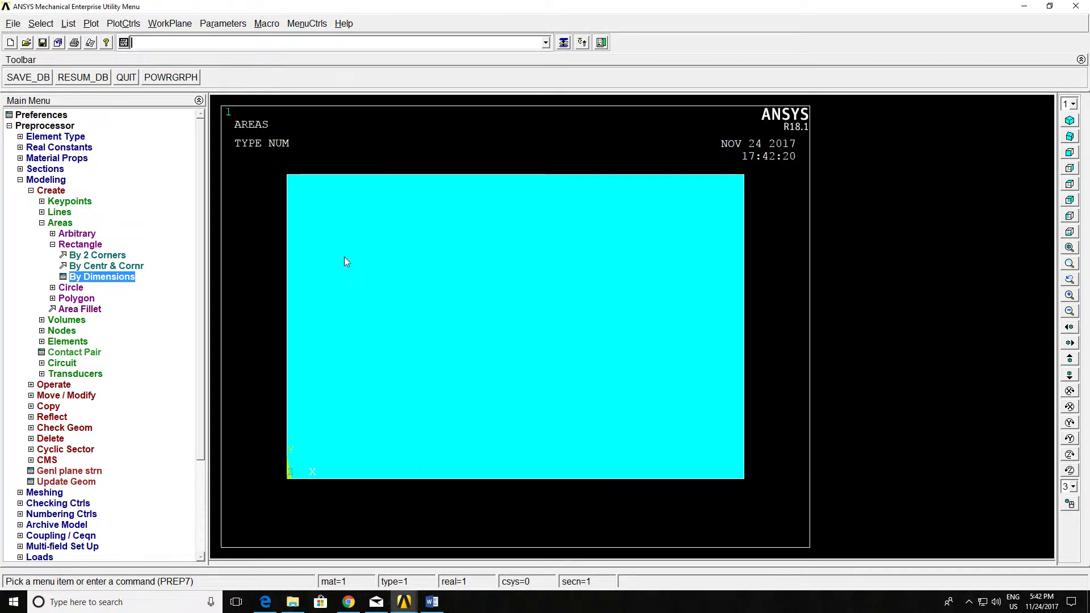
# Start a solid circle area and look up its centre coordinates and radius in the lab manual PDF in Edge, returning to ANSYS.
pyautogui.click(71, 288)
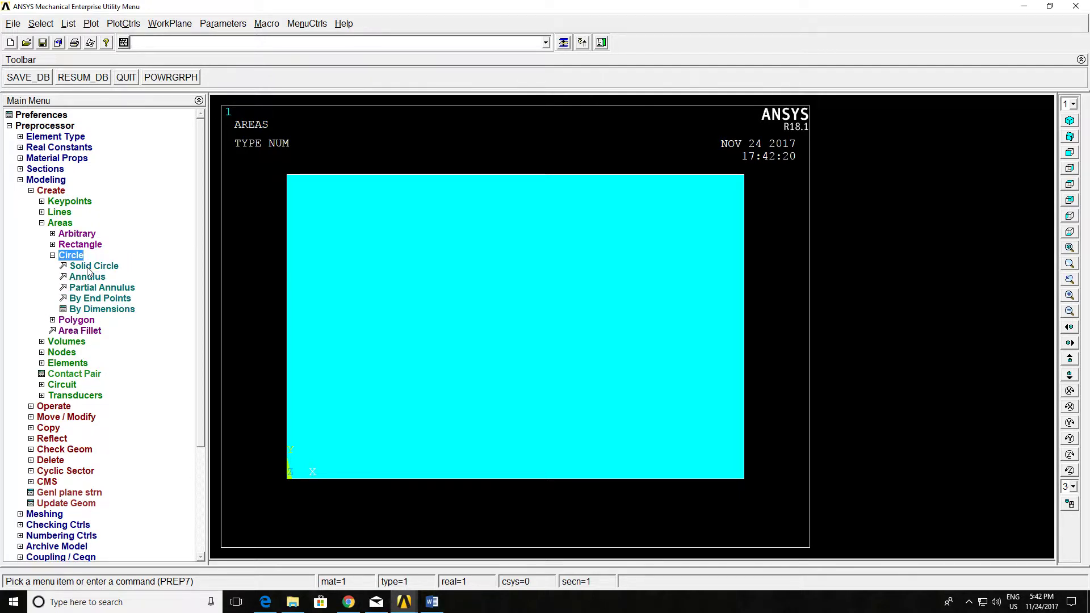
pyautogui.click(89, 268)
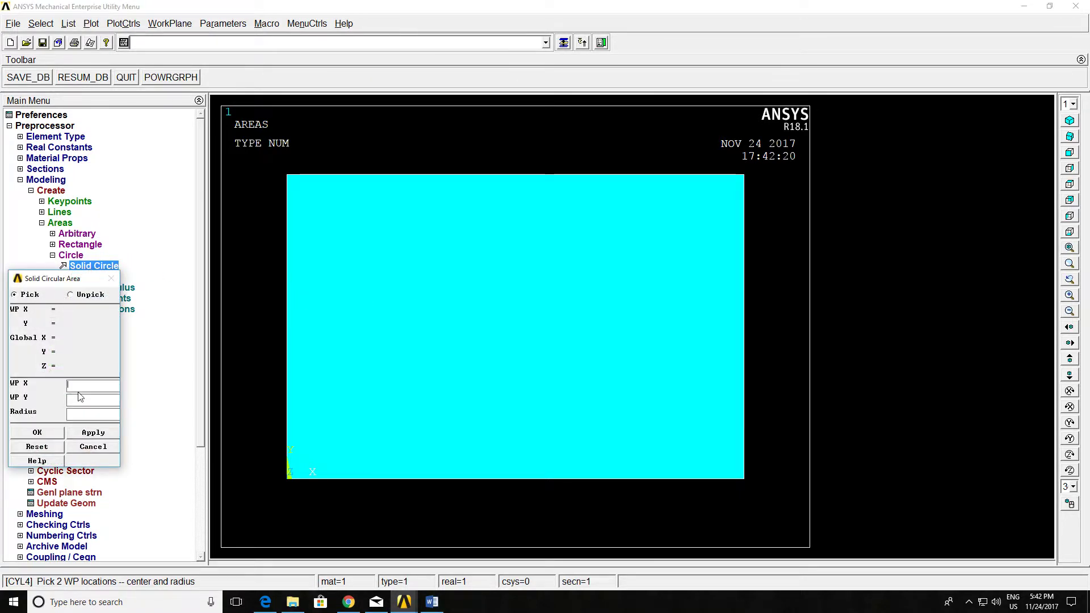
pyautogui.click(265, 602)
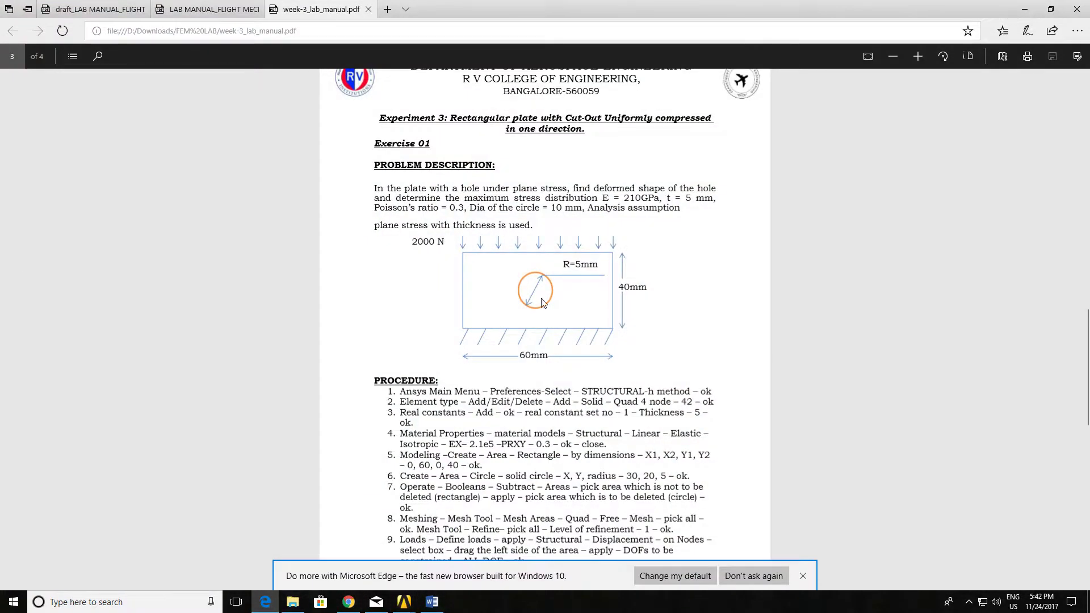
pyautogui.scroll(-7, 542, 302)
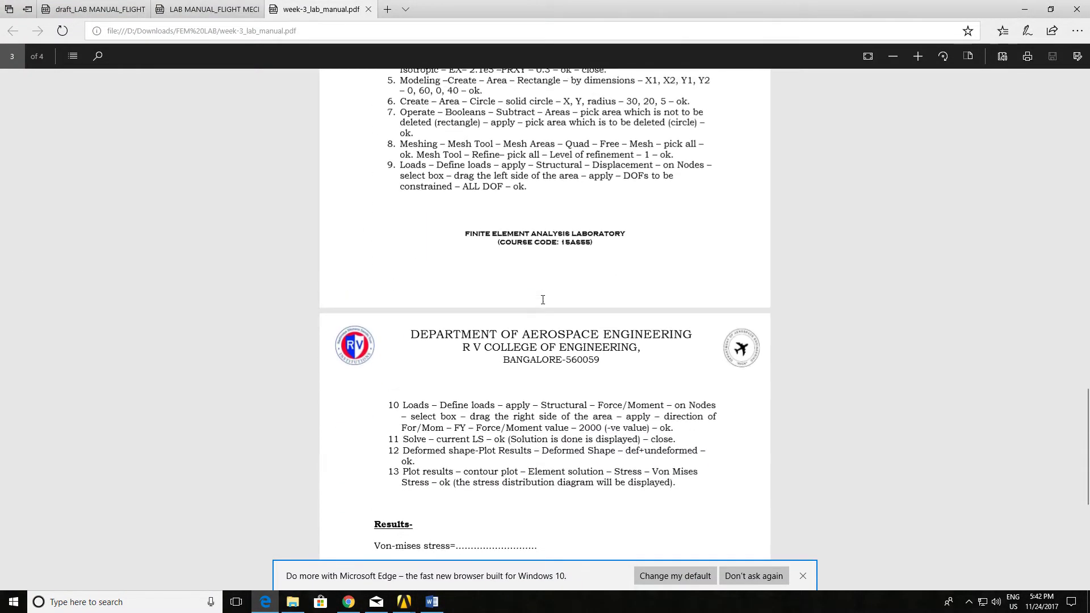
pyautogui.scroll(3, 542, 300)
pyautogui.moveTo(648, 230); pyautogui.dragTo(655, 232)
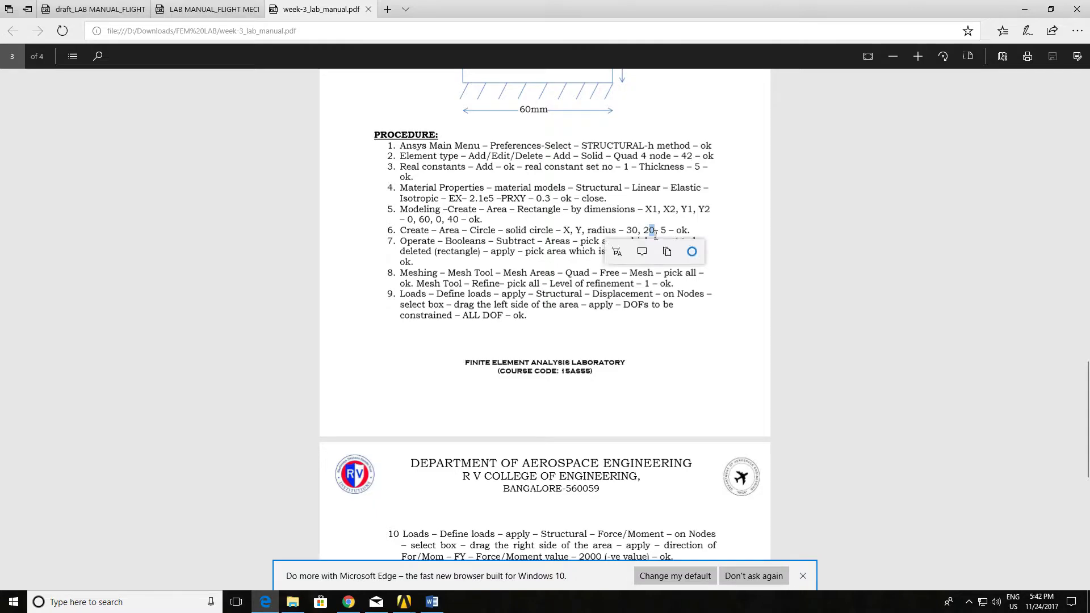
pyautogui.scroll(5, 656, 234)
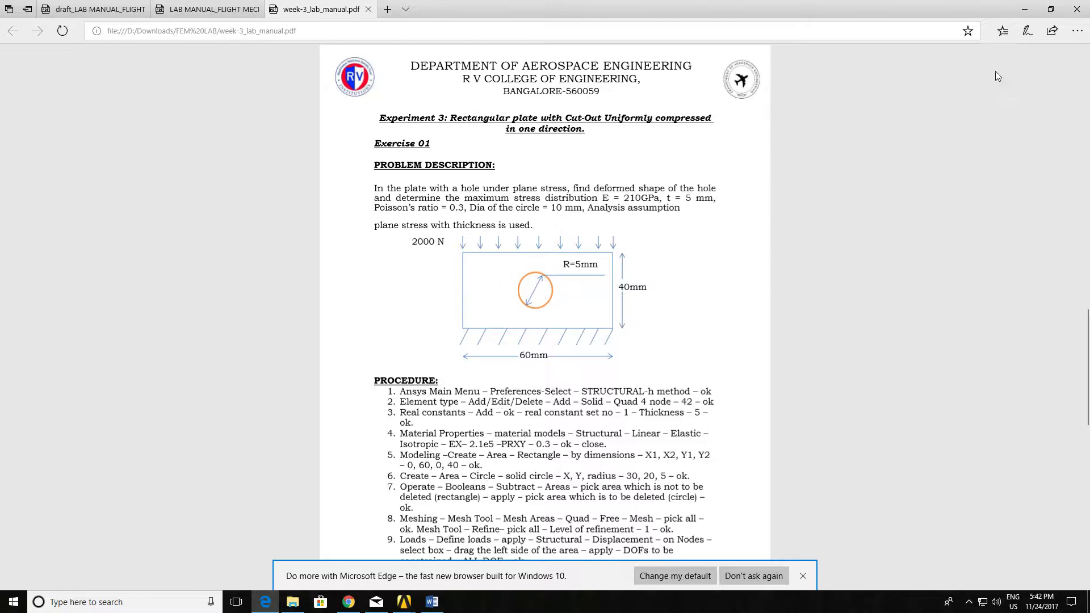
pyautogui.click(1024, 9)
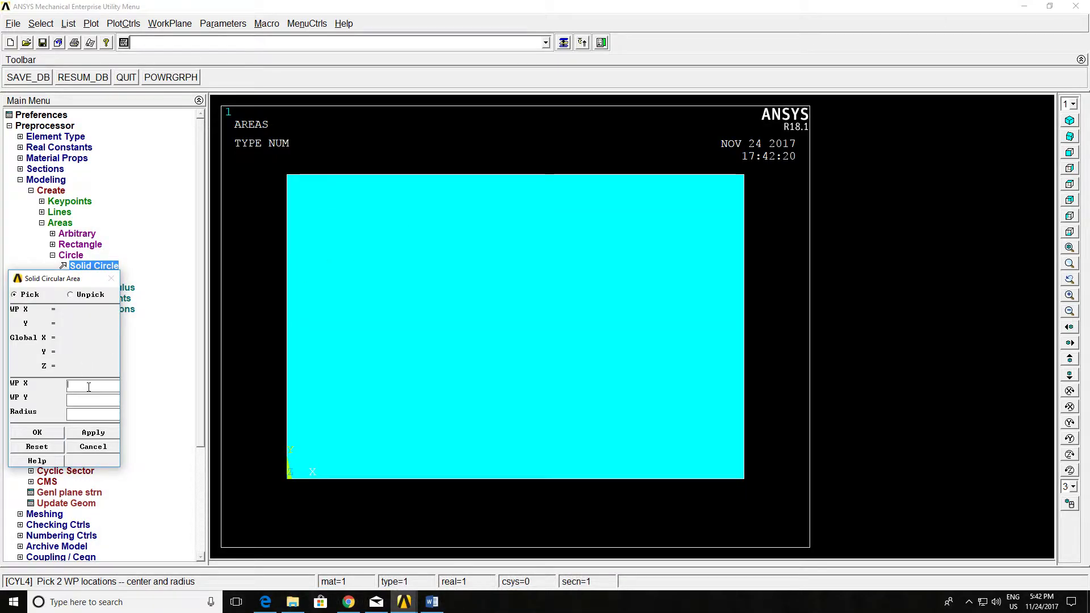
# Create the solid circular area centred at WP X 30 and WP Y 20 with a radius of 5.
pyautogui.write('30')
pyautogui.click(85, 398)
pyautogui.write('20')
pyautogui.click(81, 414)
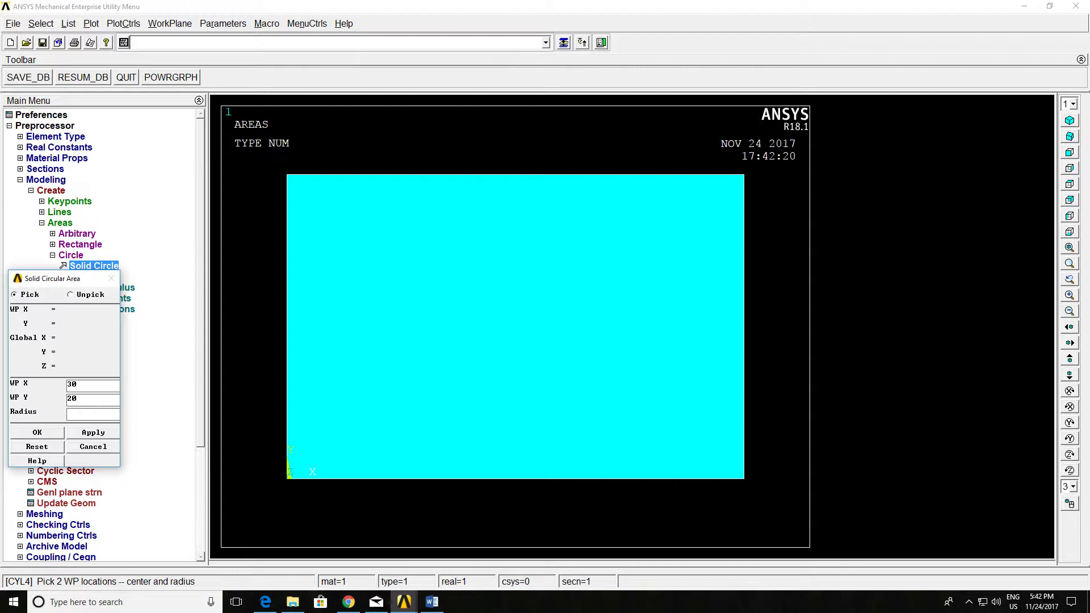
pyautogui.write('5')
pyautogui.moveTo(348, 600)
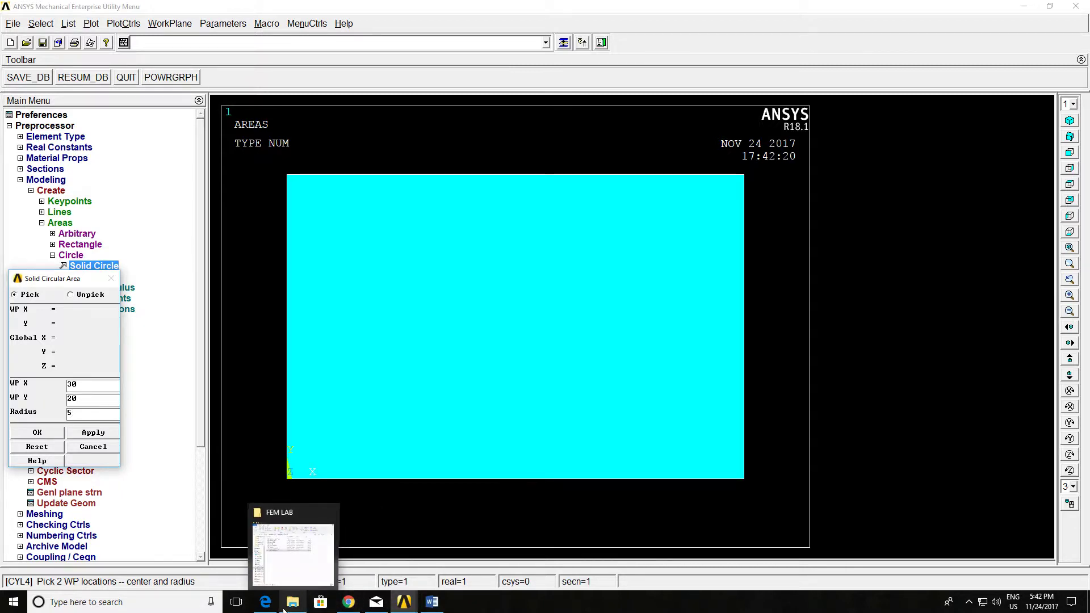
pyautogui.moveTo(265, 601)
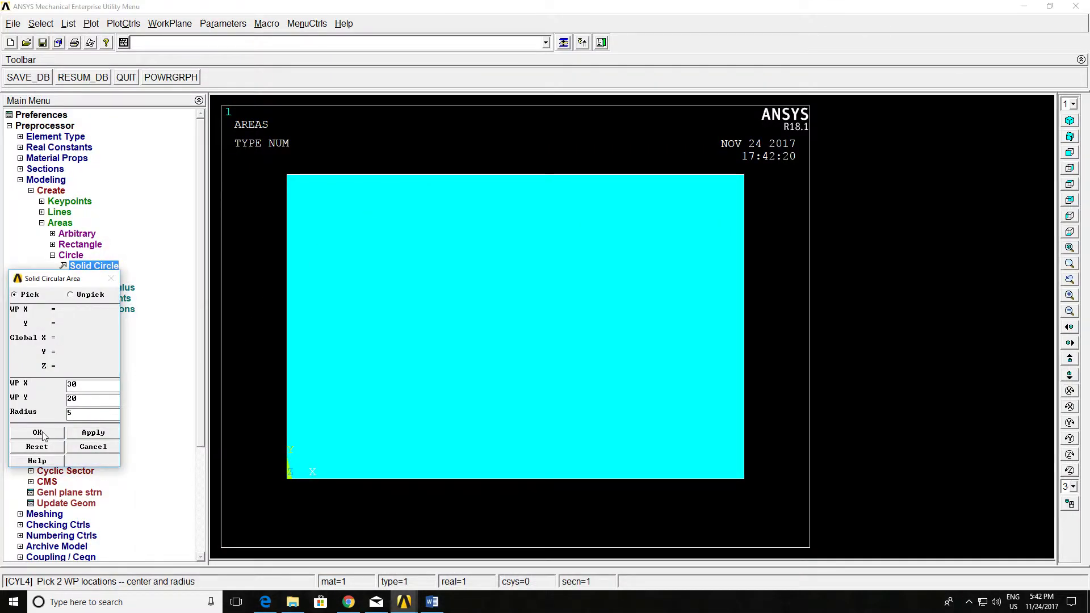
pyautogui.click(40, 433)
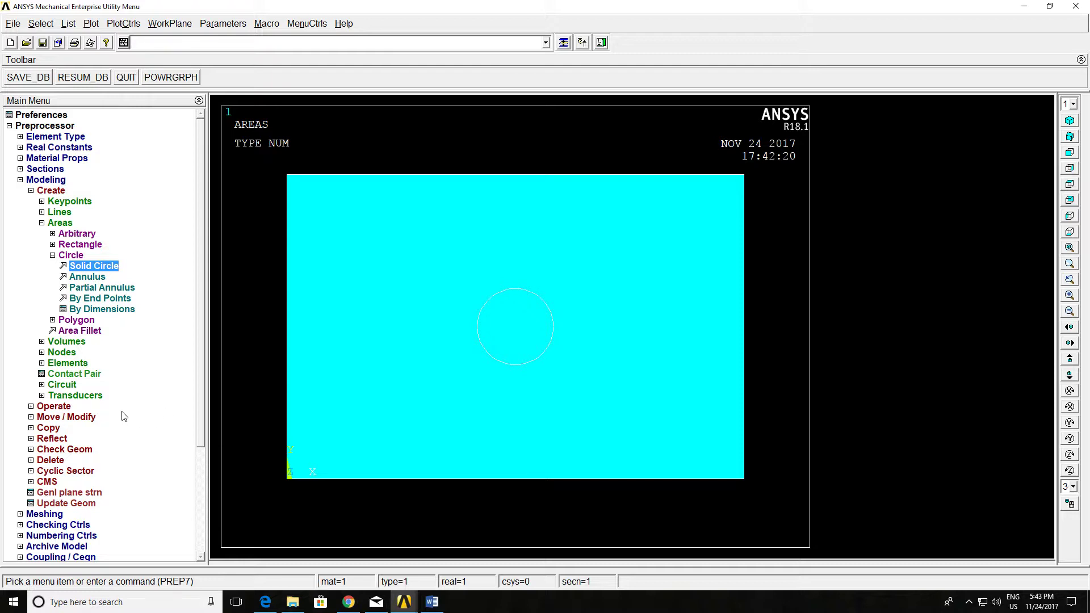
# Start a Boolean subtraction of areas for cutting the circle out of the rectangular plate.
pyautogui.click(63, 406)
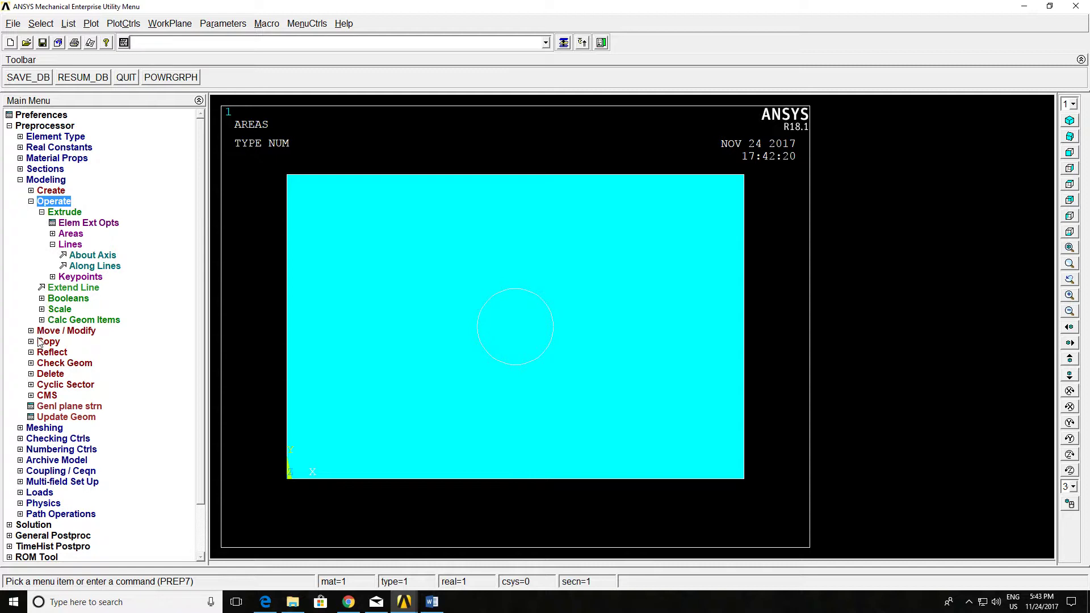
pyautogui.click(41, 301)
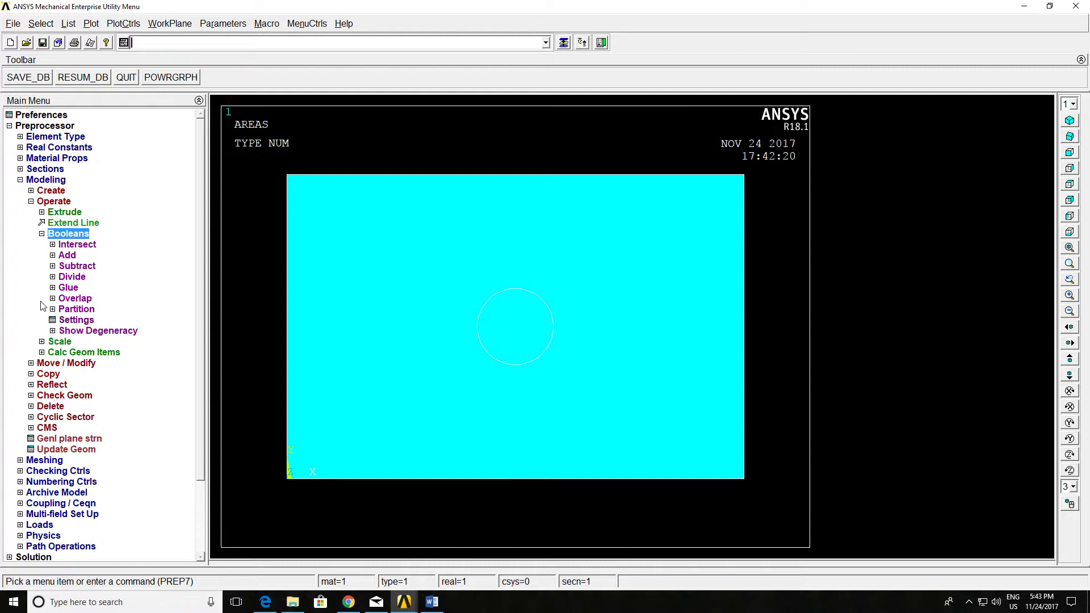
pyautogui.click(67, 266)
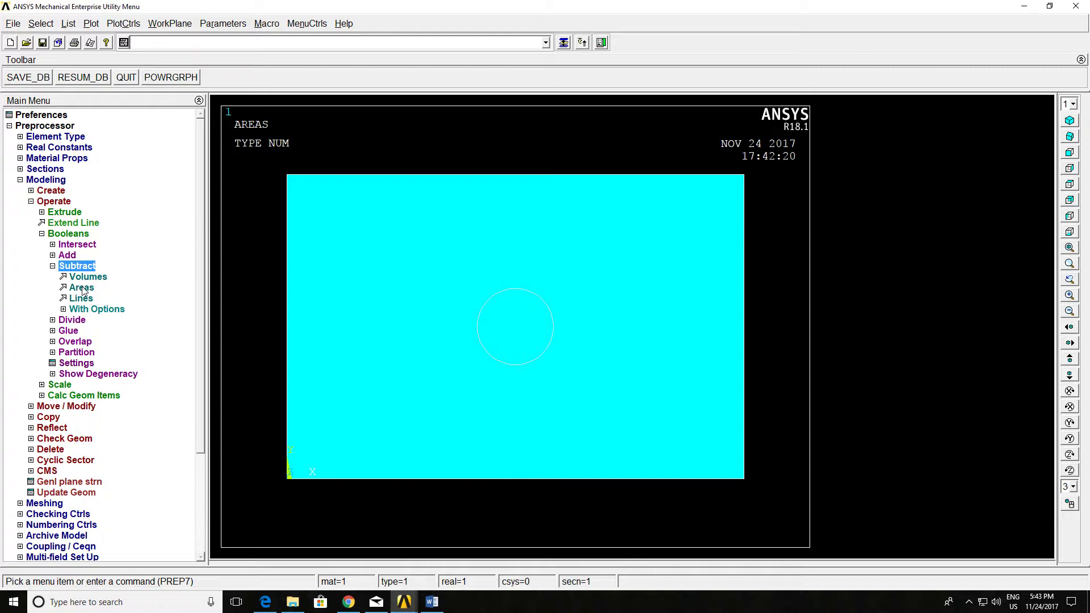
pyautogui.click(82, 288)
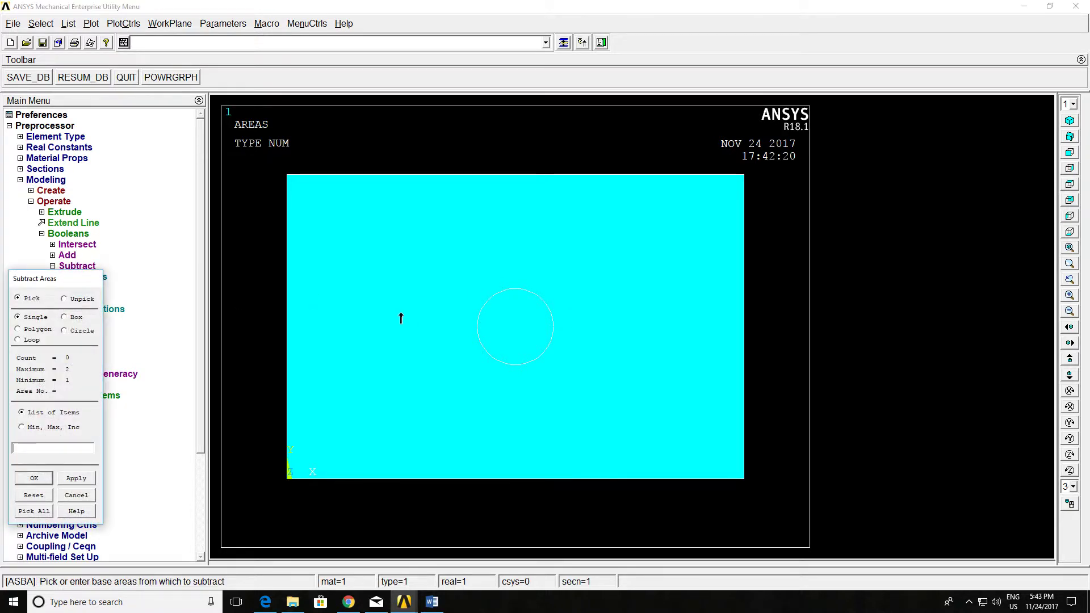